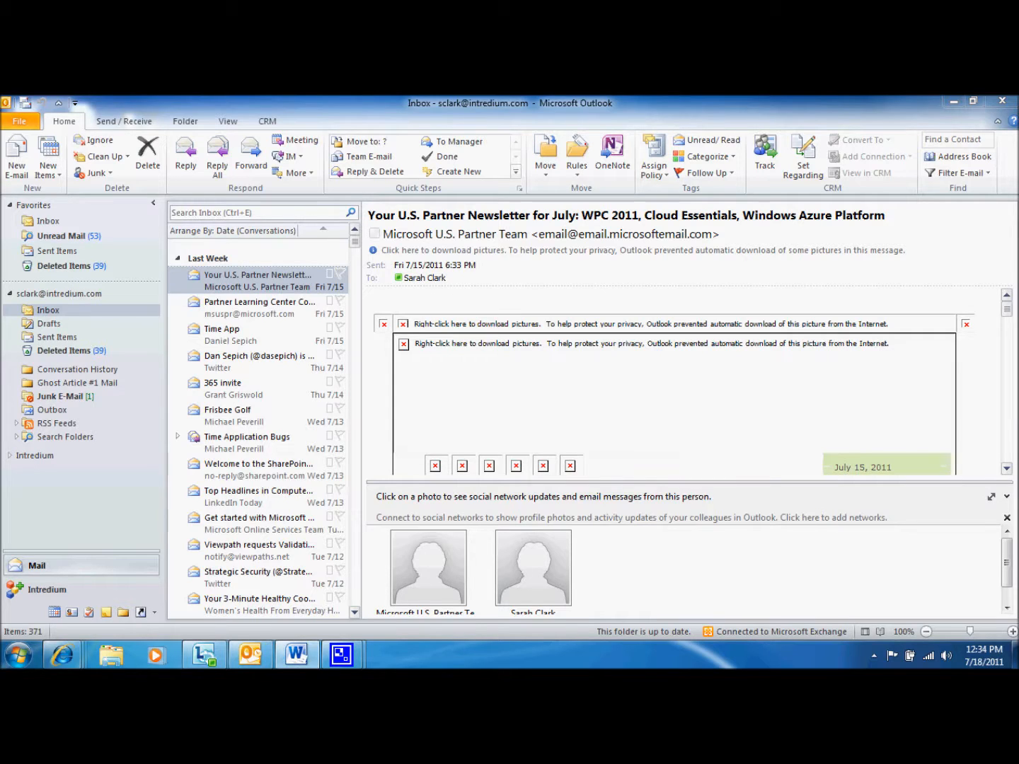
# Show the account Info page in Backstage view from the inbox.
pyautogui.click(18, 124)
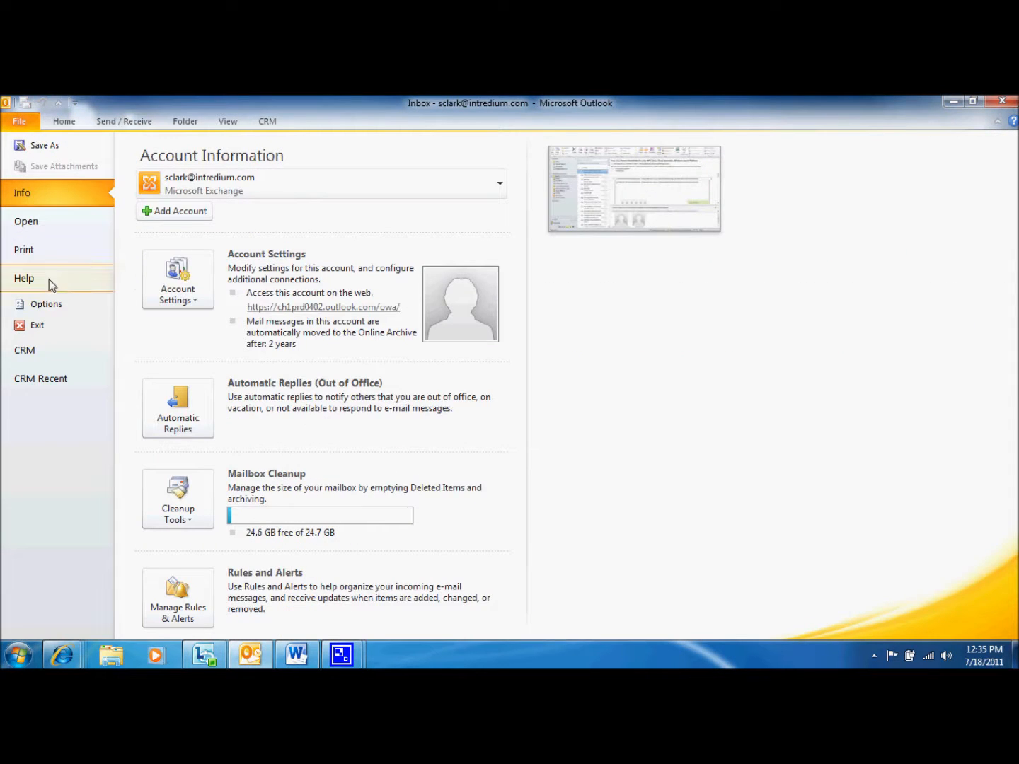
# Reach MailTips Options via Outlook Options on the Mail page.
pyautogui.click(50, 302)
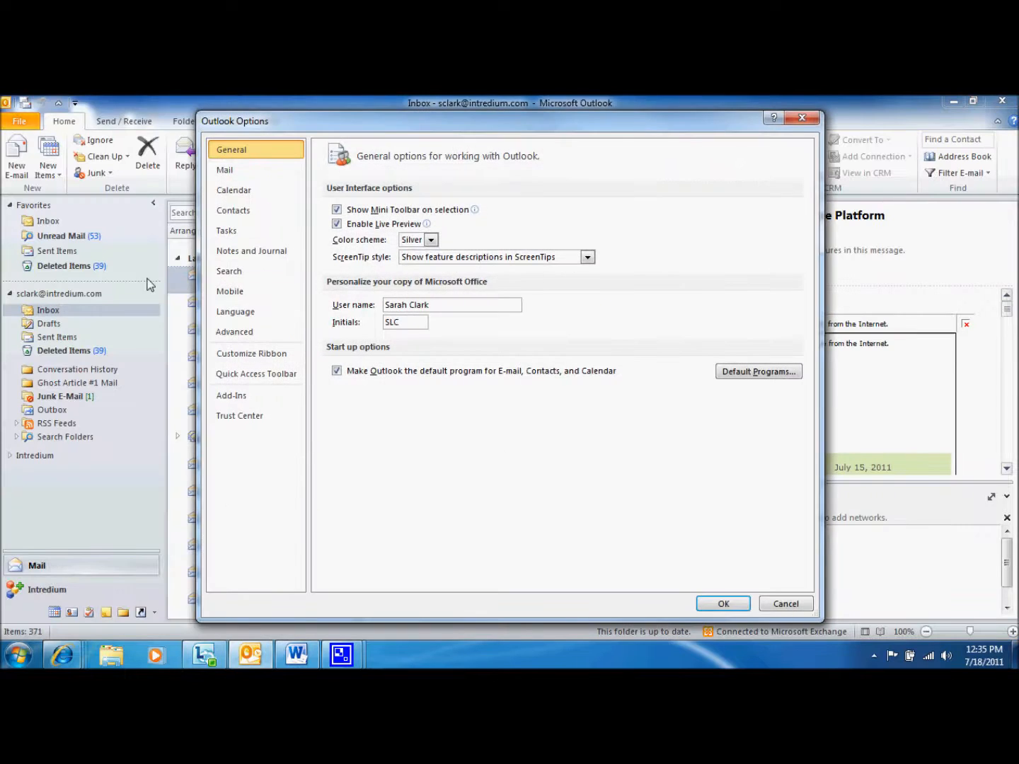
pyautogui.click(239, 173)
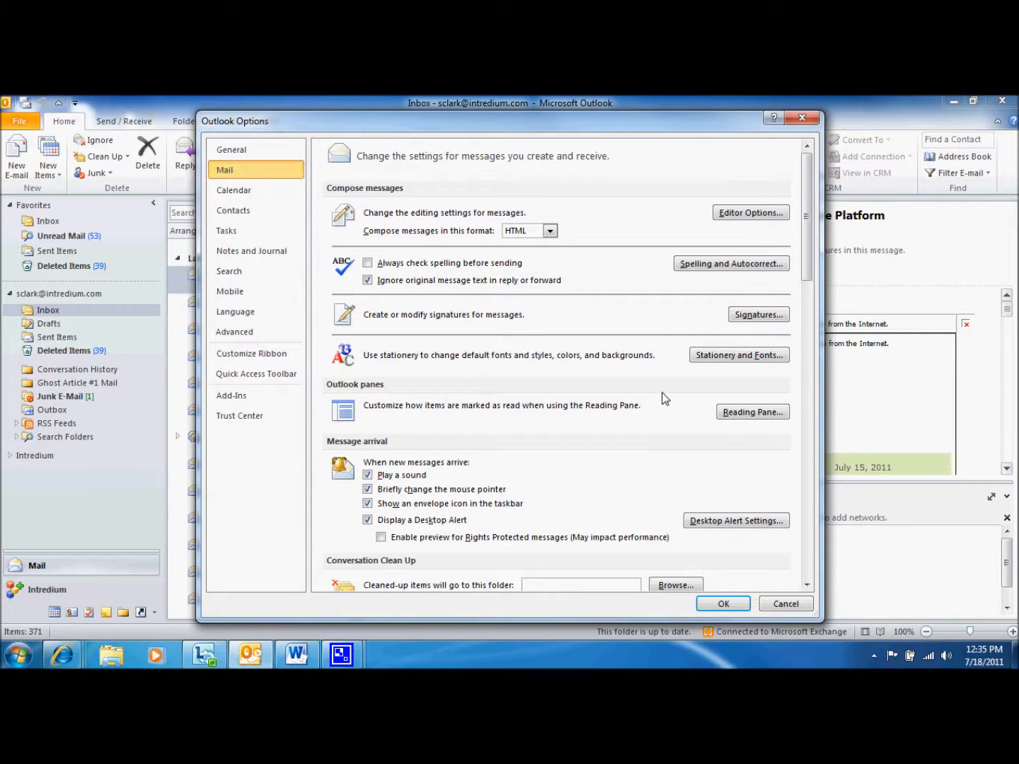
pyautogui.scroll(-3, 666, 398)
pyautogui.scroll(-3, 665, 398)
pyautogui.scroll(-3, 665, 399)
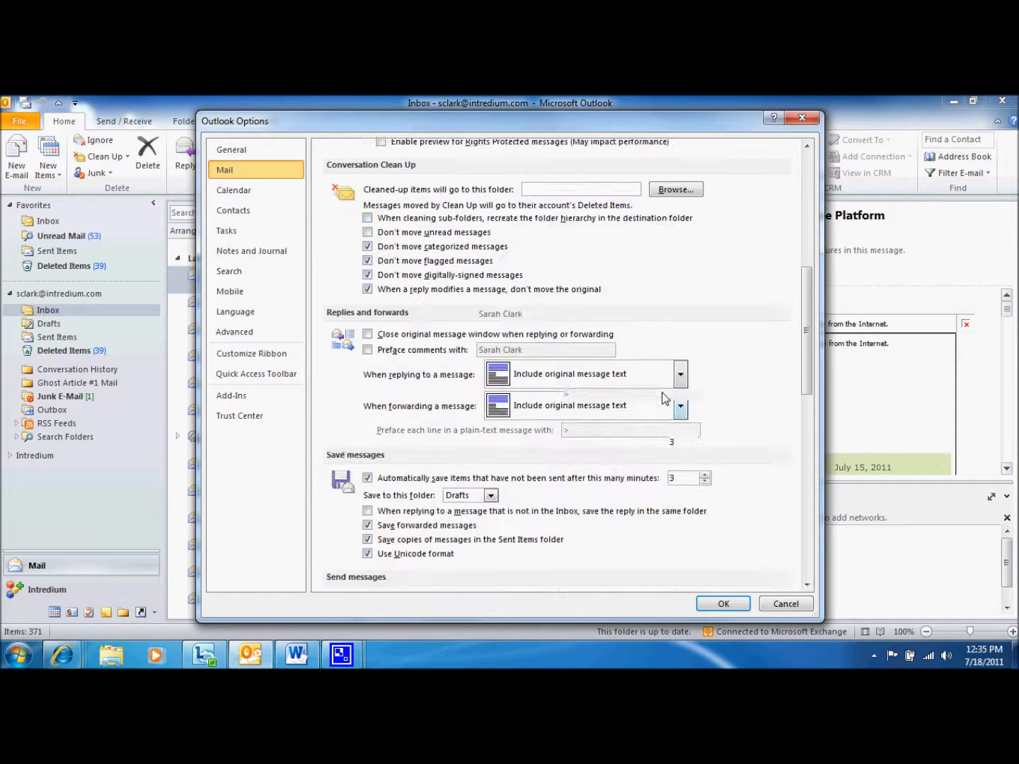
pyautogui.scroll(-3, 665, 397)
pyautogui.scroll(-2, 668, 402)
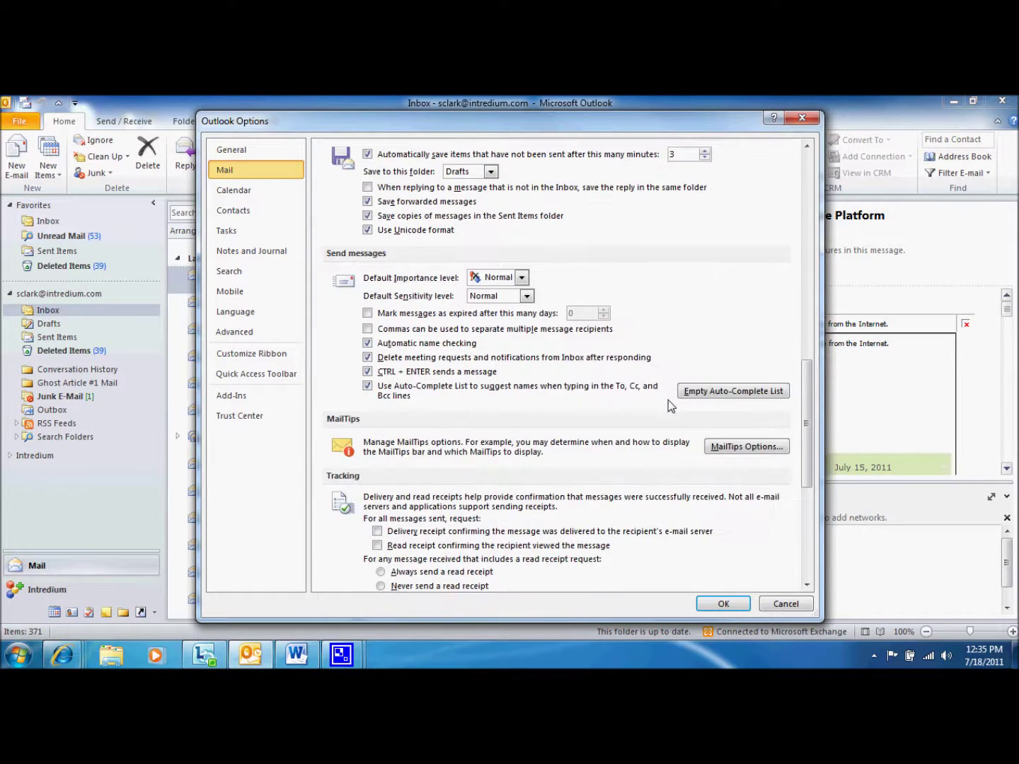
pyautogui.click(747, 447)
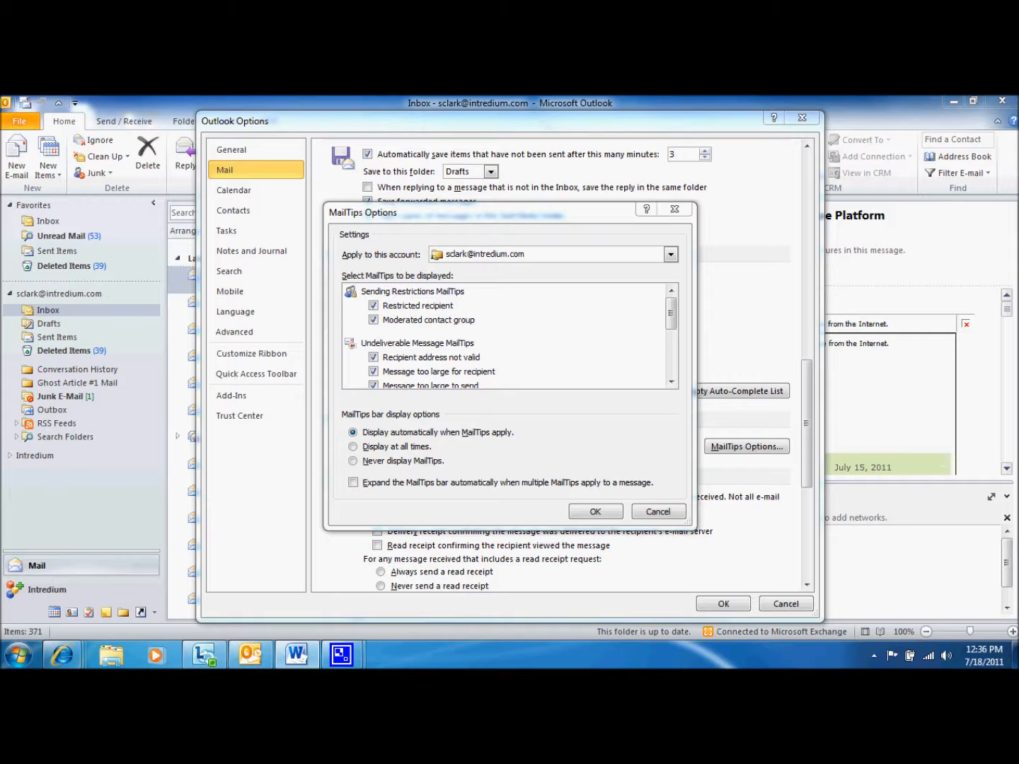
# Scroll the MailTips list to the Undeliverable Message tips, full-mailbox tip enabled.
pyautogui.click(673, 384)
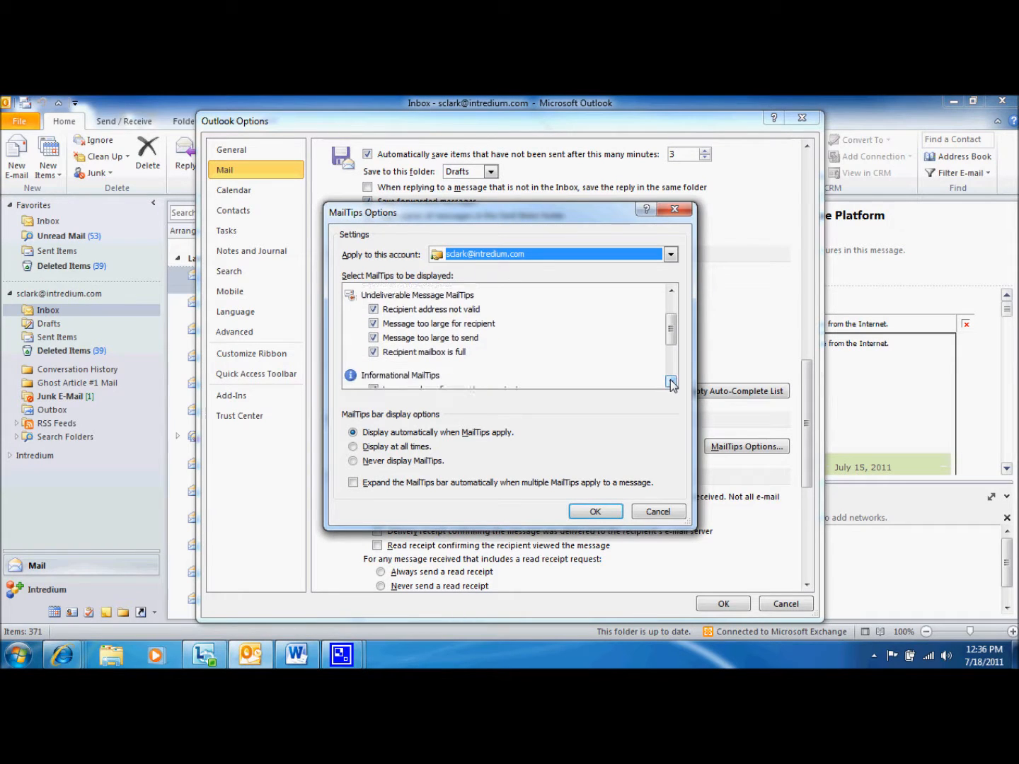
# Scroll further to the Informational MailTips: external recipients, contact groups, additional information.
pyautogui.click(673, 385)
pyautogui.click(673, 384)
pyautogui.click(672, 384)
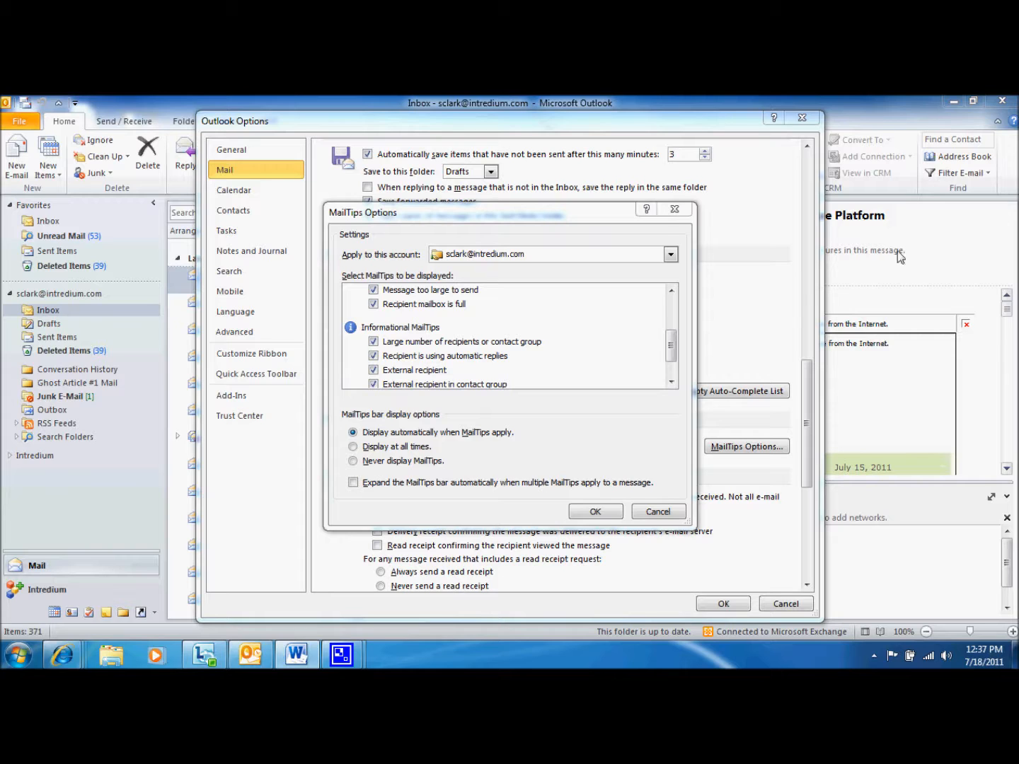
pyautogui.click(670, 381)
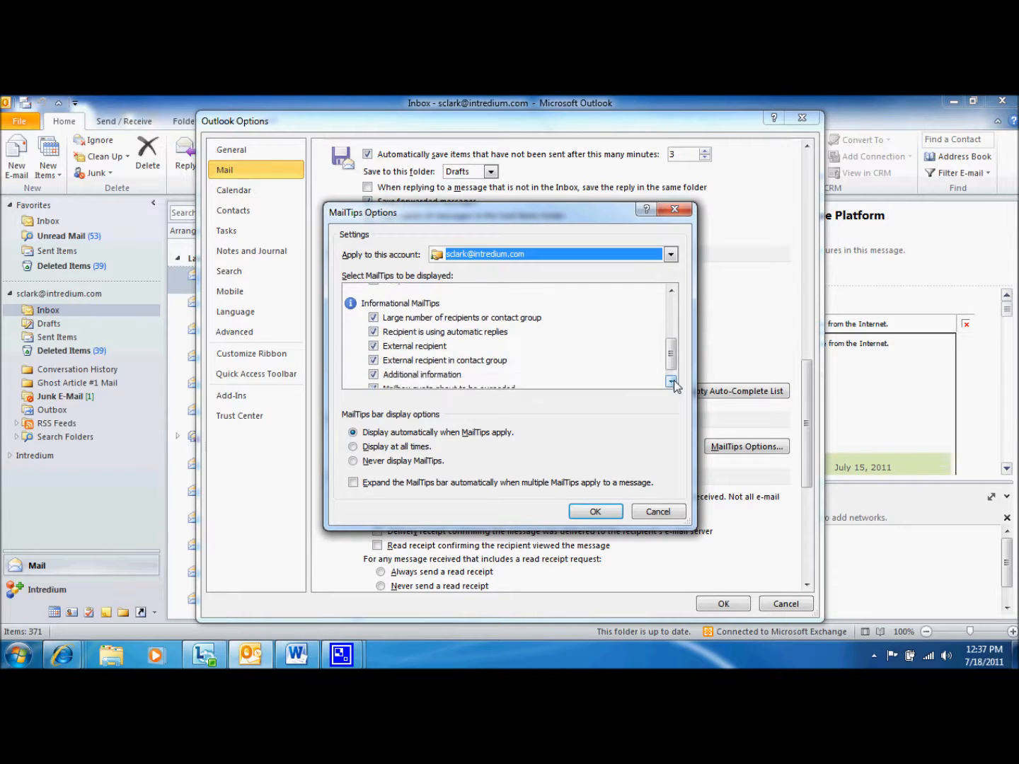
# Reveal Mailbox quota about to be exceeded, then cancel MailTips Options unchanged.
pyautogui.click(672, 381)
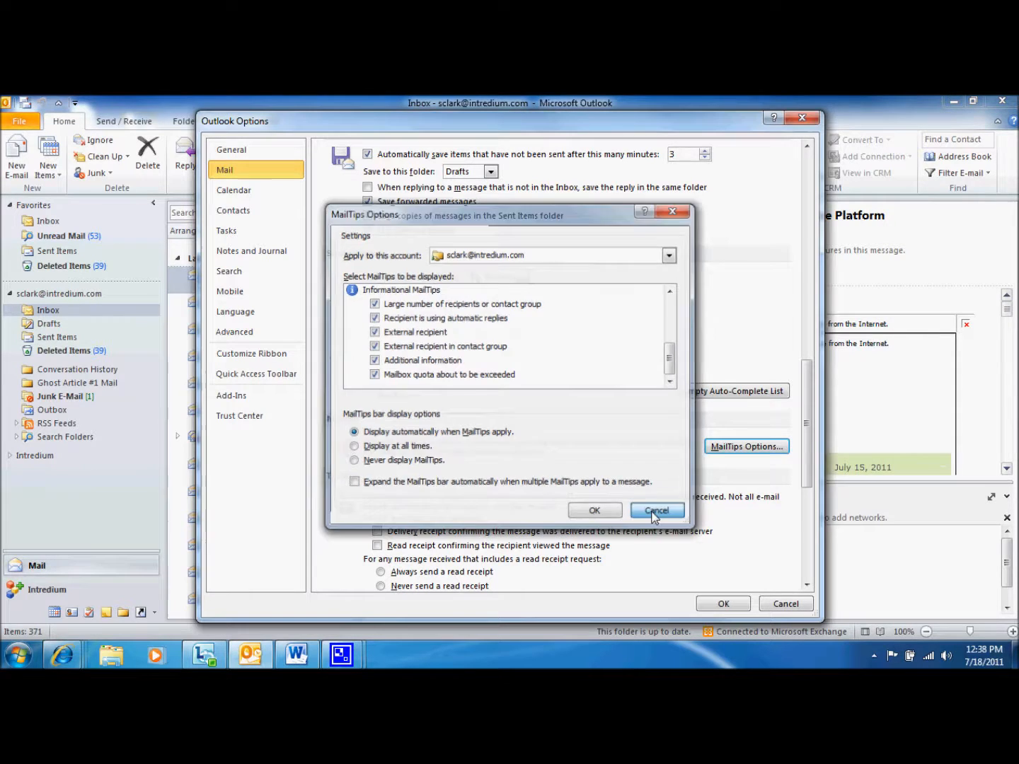
pyautogui.click(657, 512)
# Cancel Outlook Options without saving and minimize Outlook to the desktop.
pyautogui.click(785, 604)
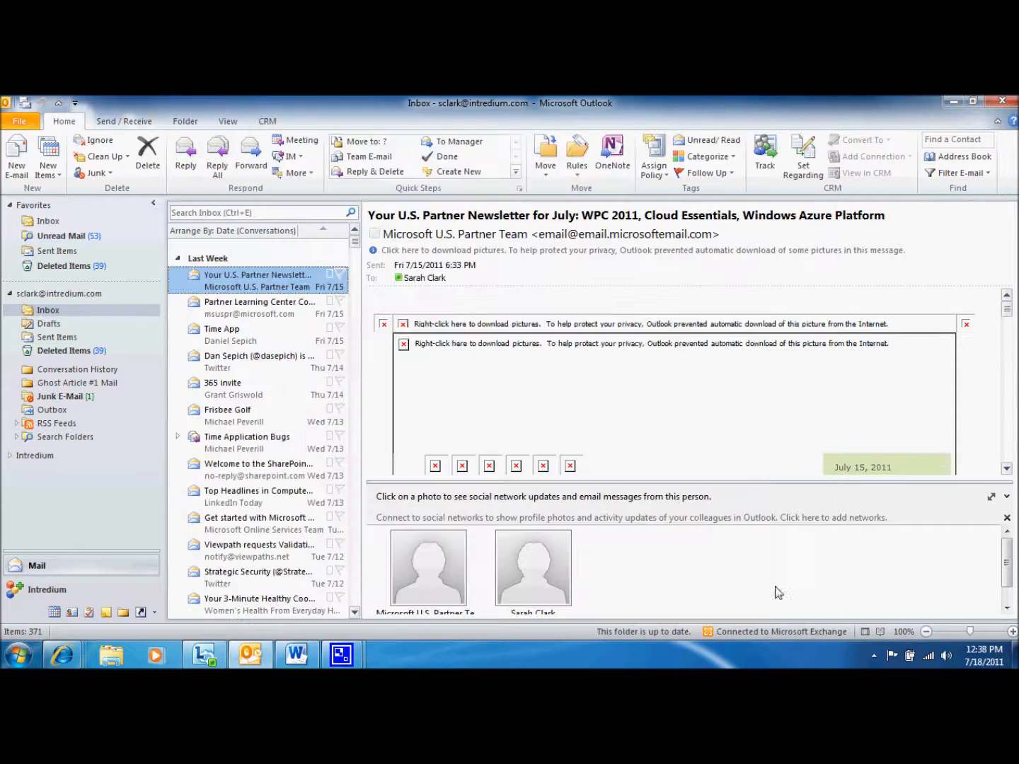
pyautogui.click(953, 102)
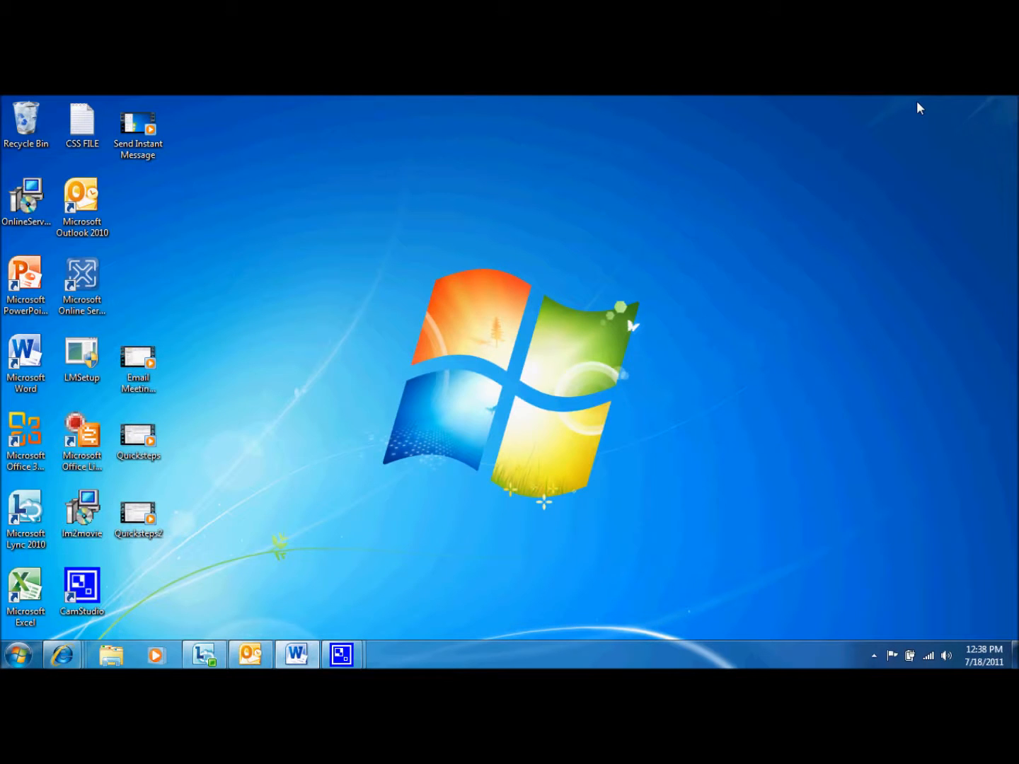